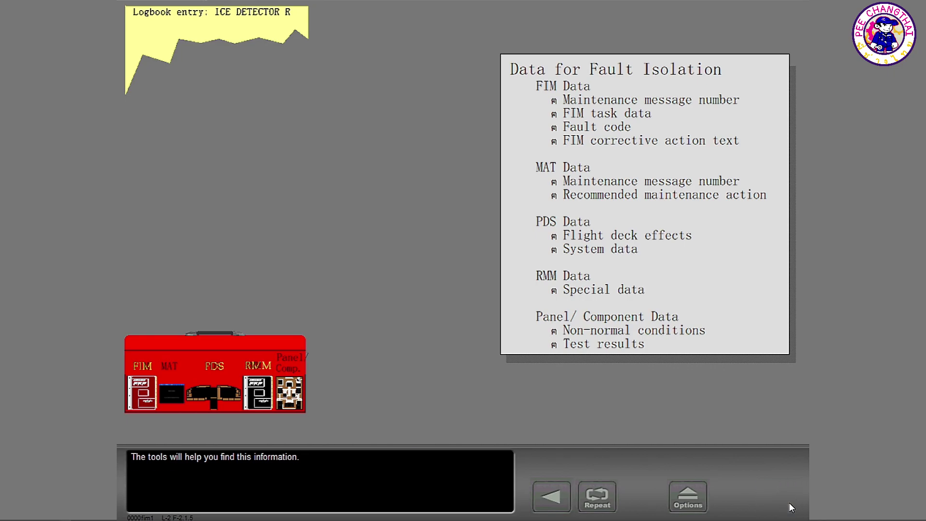
- Move past the data summary and open the Fault Isolation Manual to view its FIM data fields
left_click(786, 502)
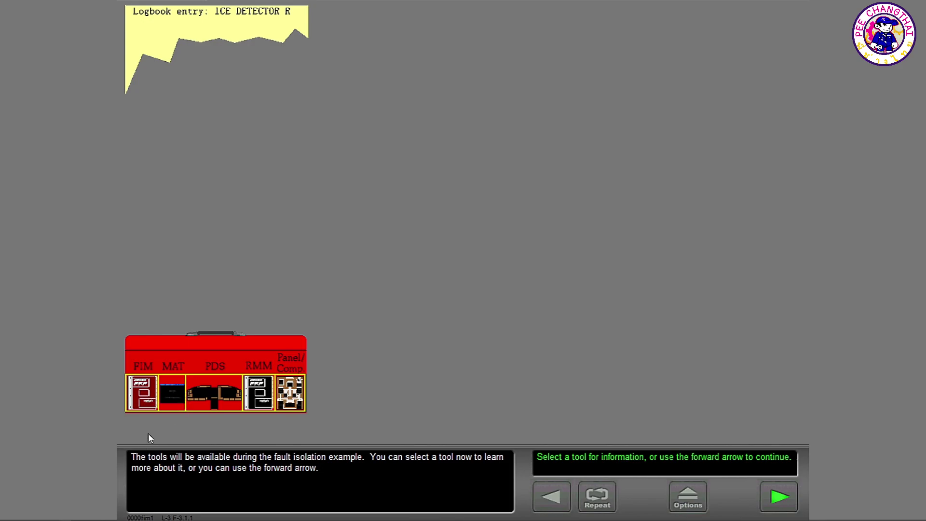
left_click(143, 390)
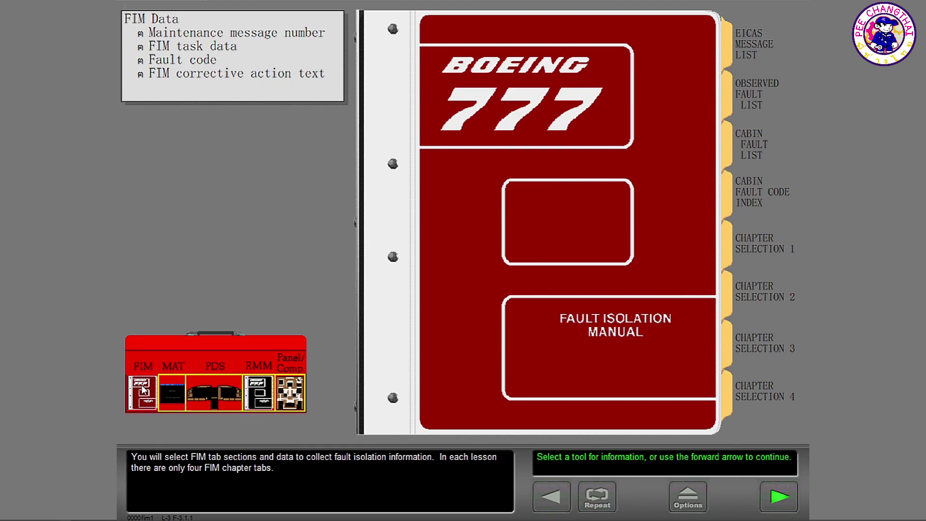
- Review the MAT tool, then open the PDS tool with its flight deck effects and four displays
left_click(172, 394)
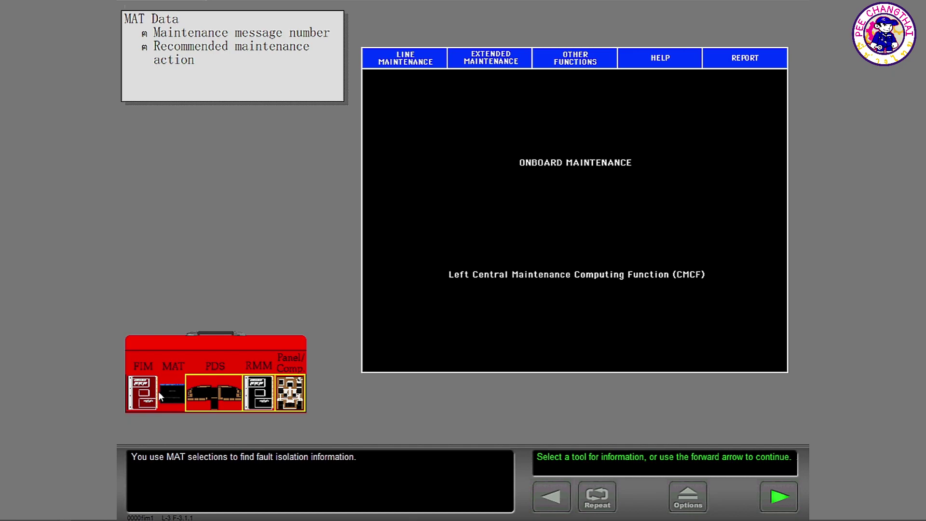
left_click(215, 395)
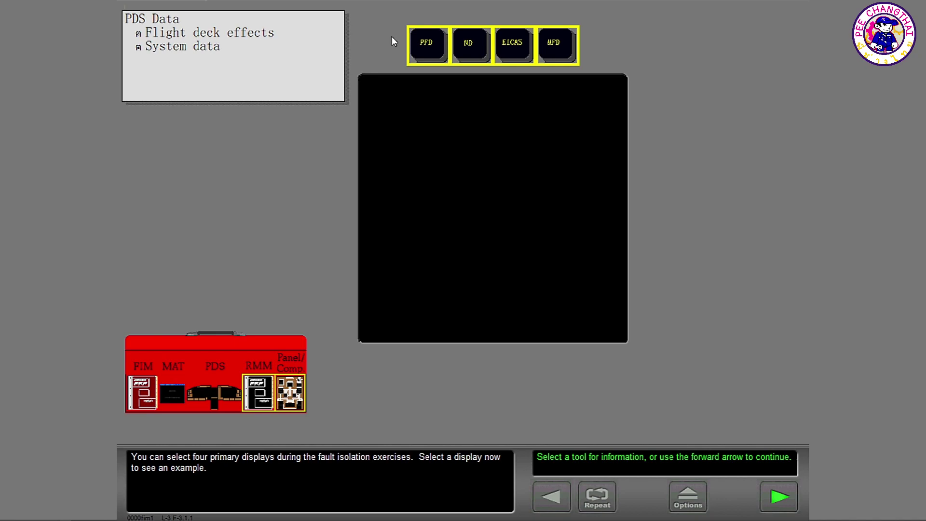
- Preview the example PFD, ND, EICAS and MFD displays, then open the Ramp Maintenance Manual
left_click(433, 45)
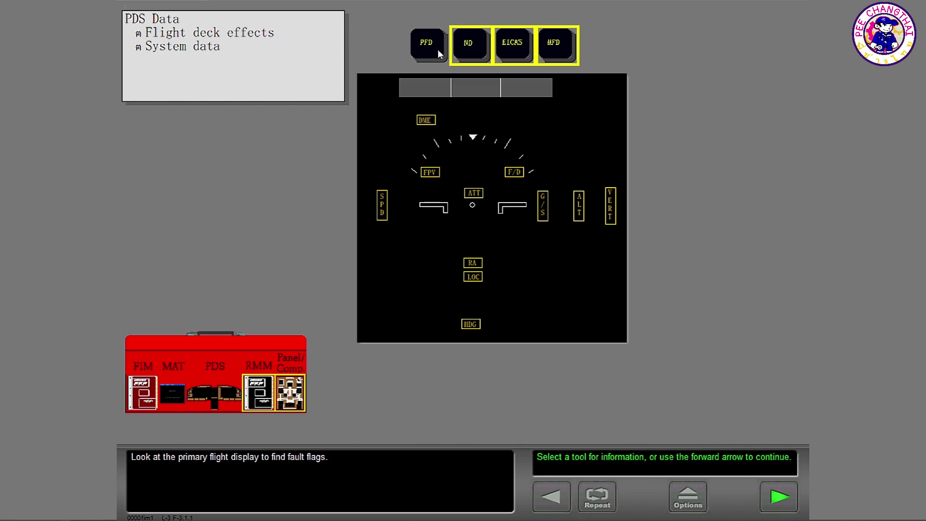
left_click(483, 44)
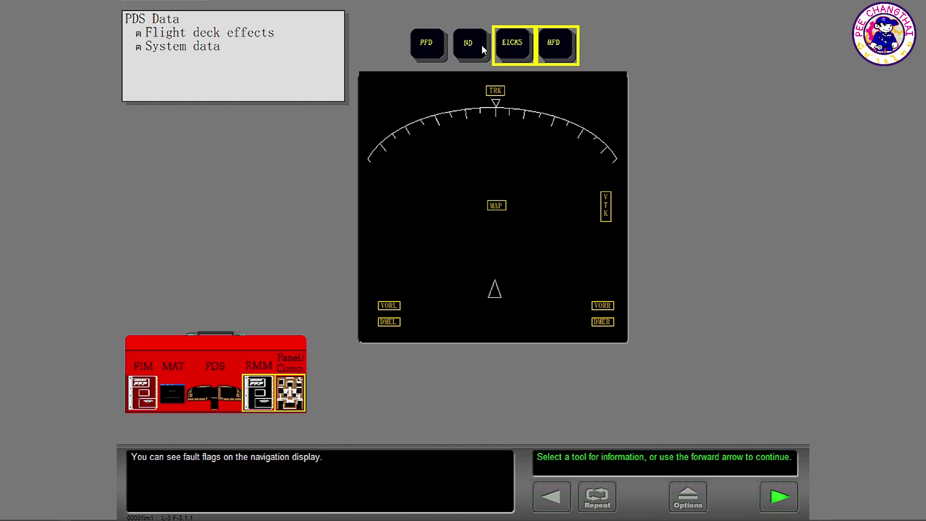
left_click(527, 54)
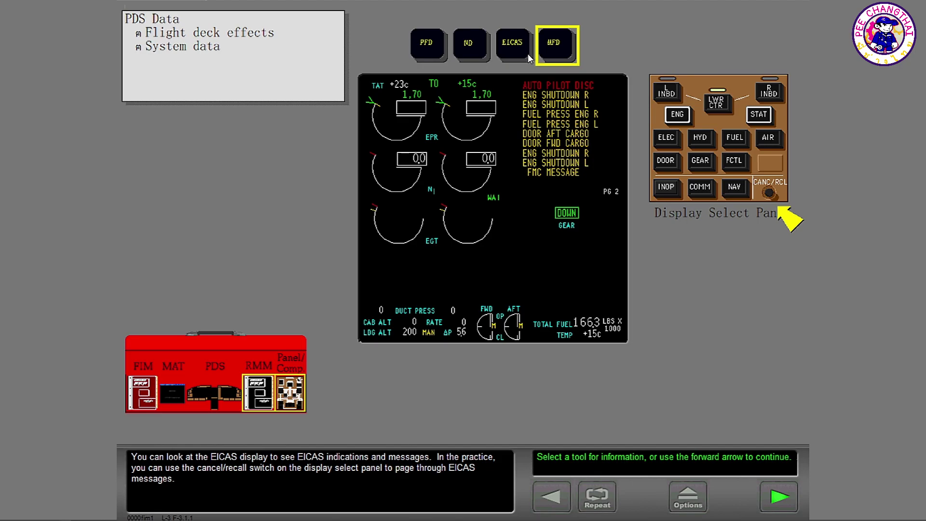
left_click(565, 46)
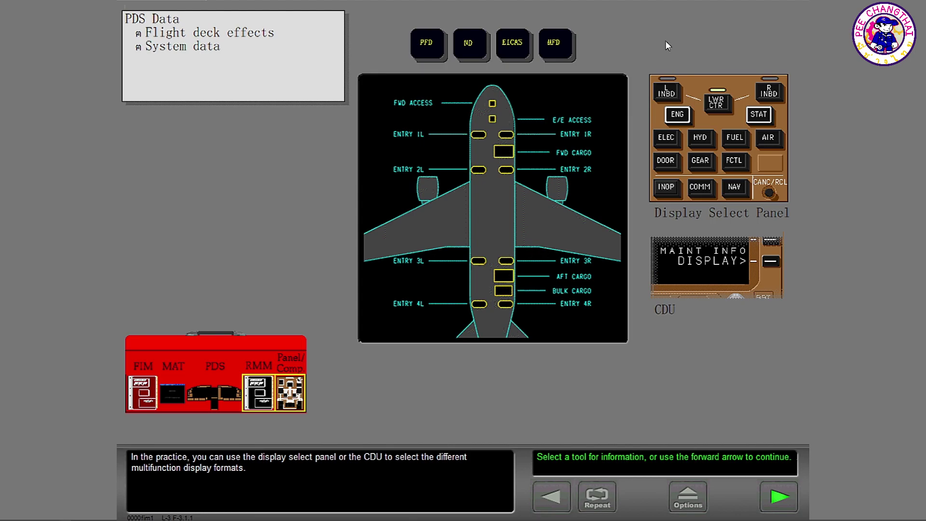
left_click(261, 388)
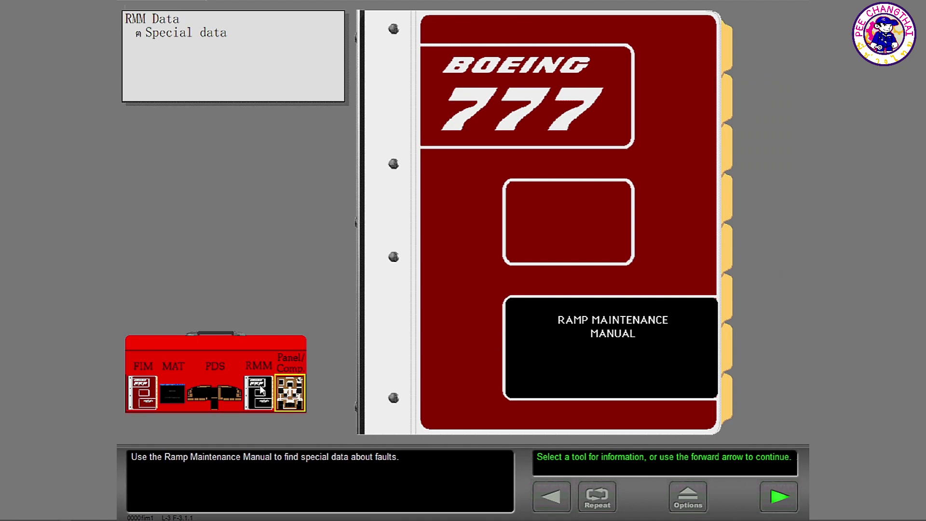
- View the Panel/Comp tool, then advance to the tabbed data notebook introduction
left_click(288, 395)
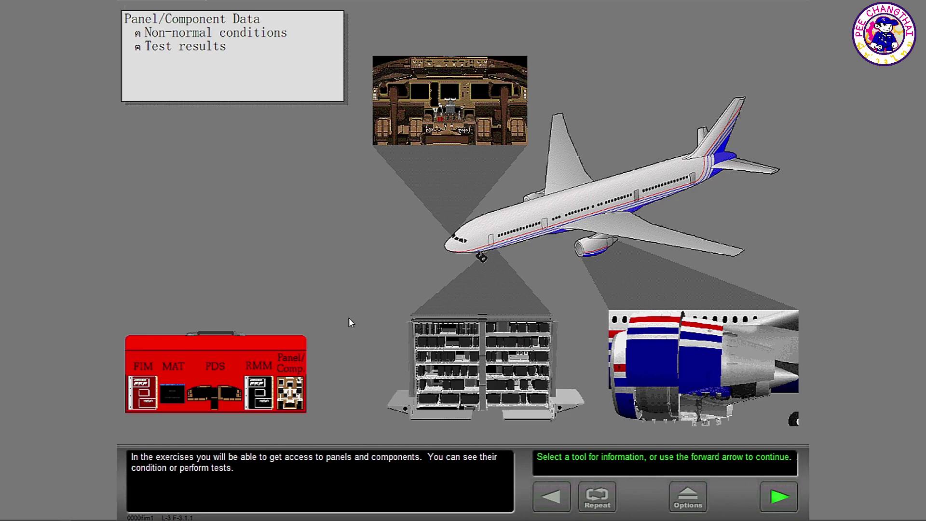
left_click(779, 496)
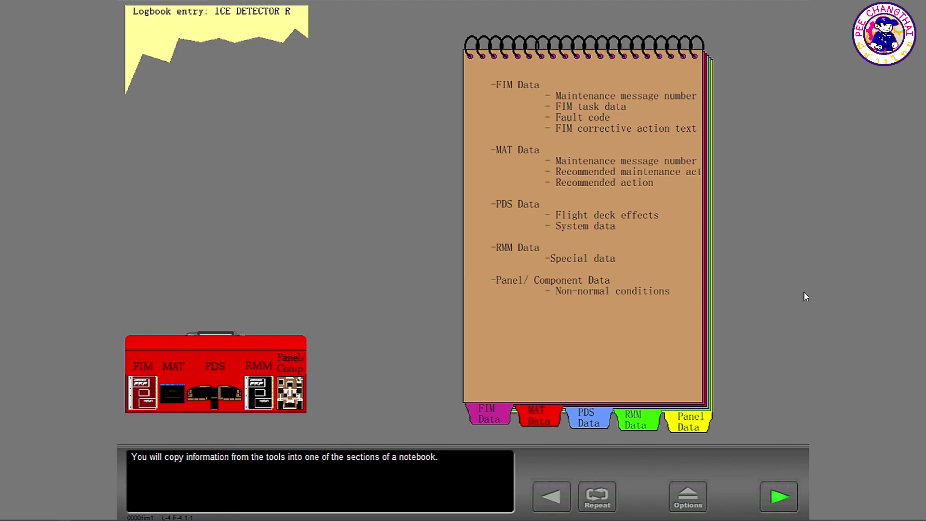
- Copy the example recommended maintenance action into the notebook, check the FIM Data tab, and continue
left_click(780, 502)
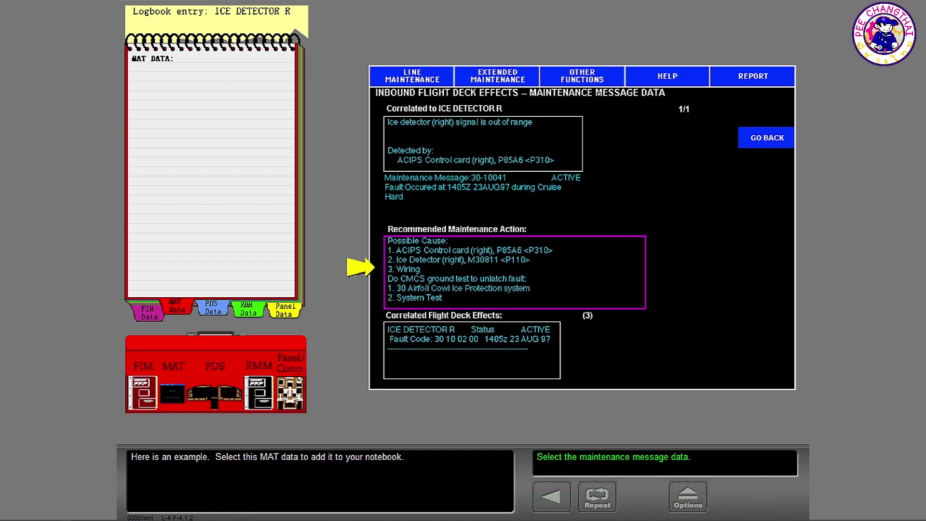
left_click(482, 270)
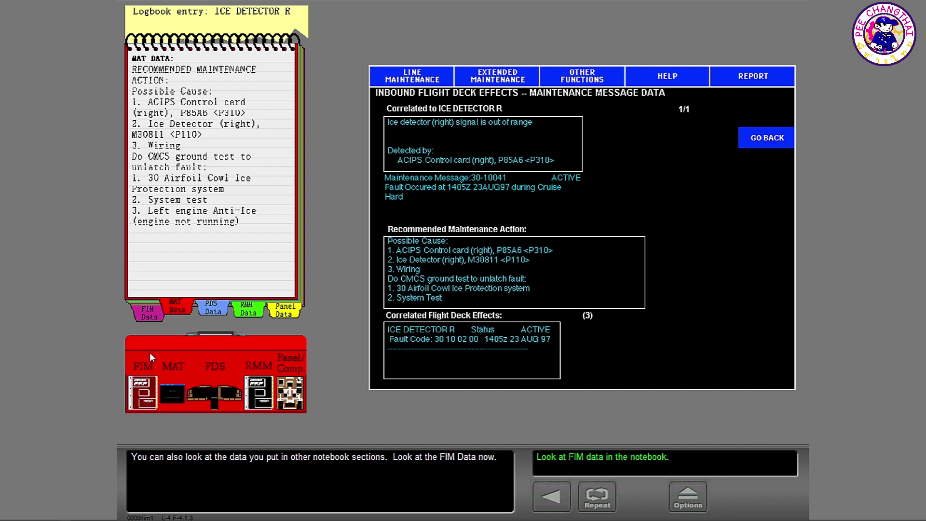
left_click(151, 316)
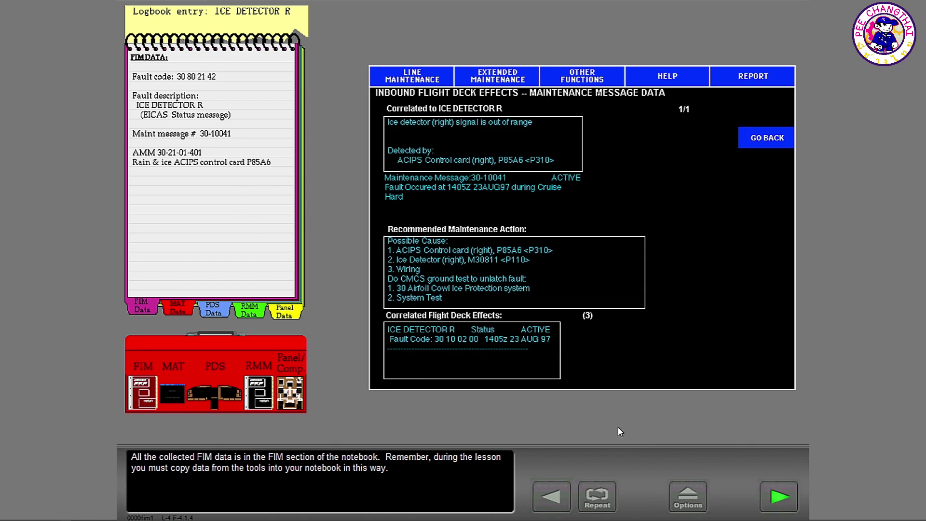
left_click(790, 502)
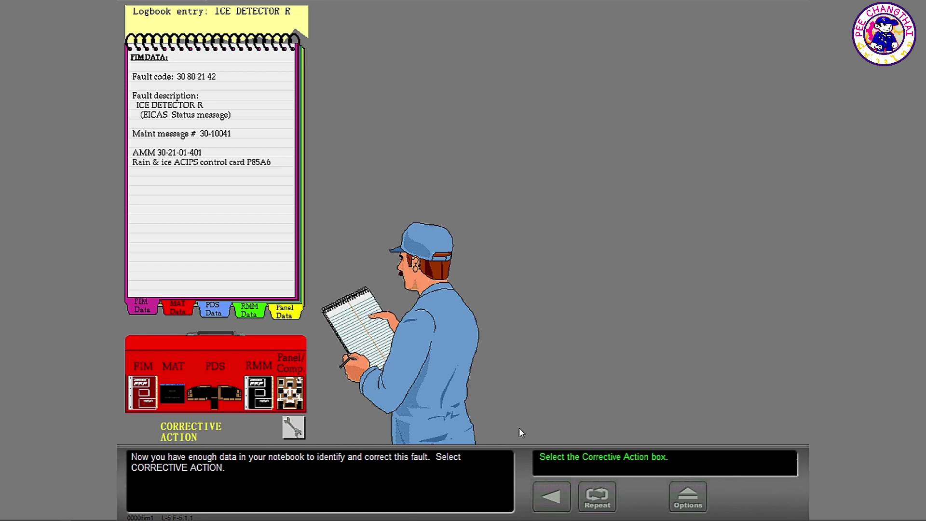
- Select AMM 30-21-01-401 as the corrective action and return to the Topics menu
left_click(295, 427)
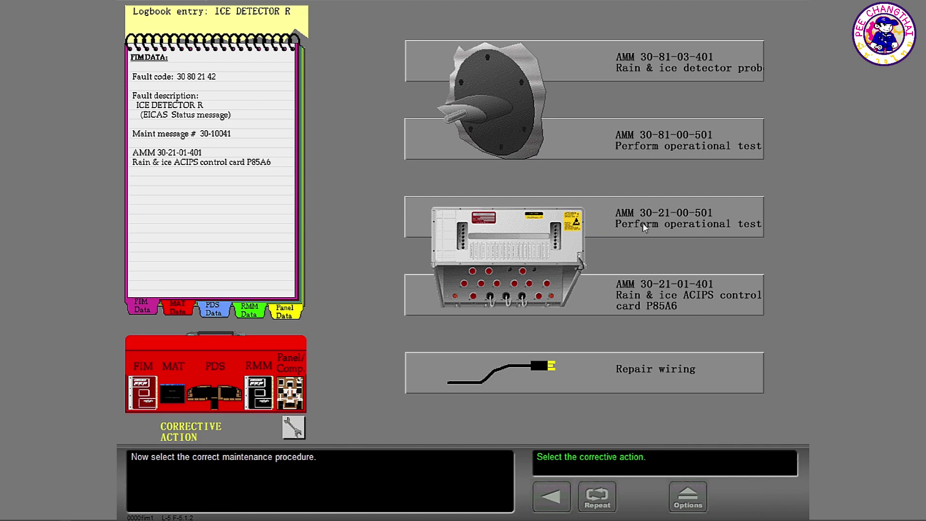
left_click(601, 306)
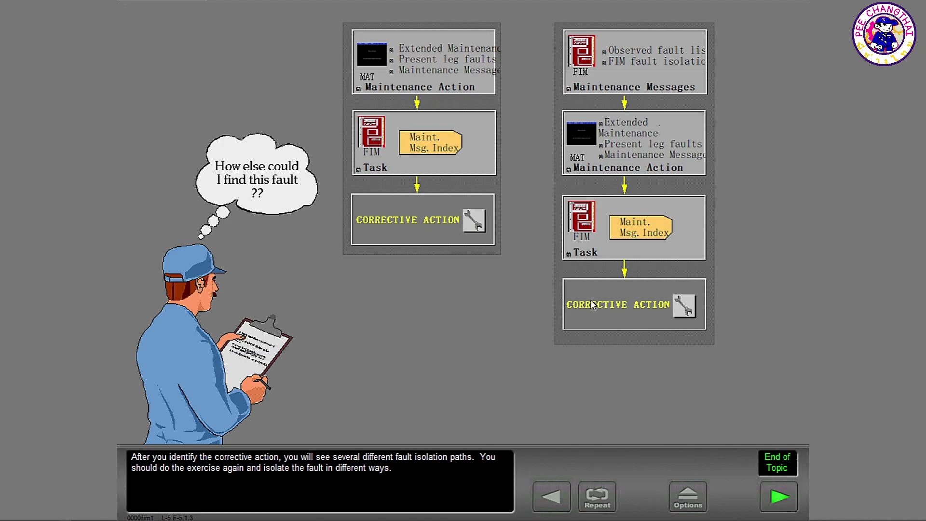
left_click(784, 504)
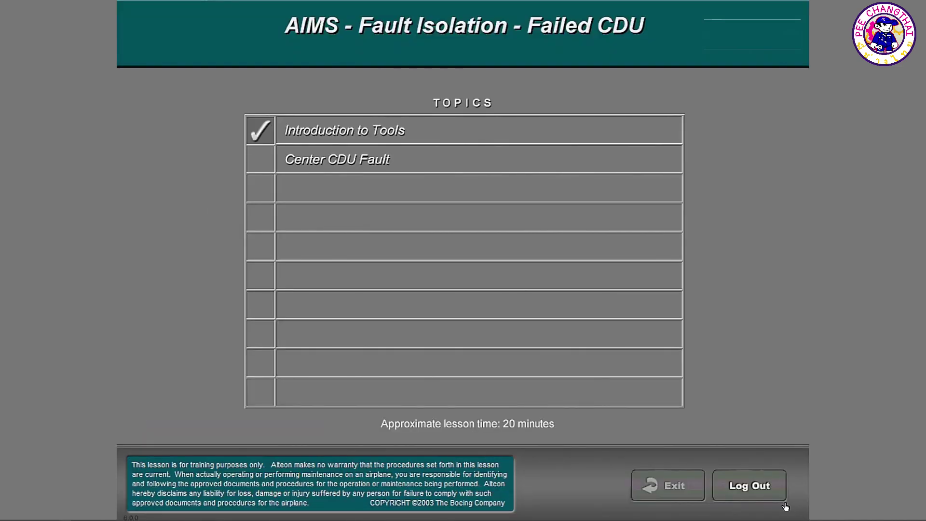
- Open the Center CDU Fault topic and move past the flight crew's fault report
left_click(326, 159)
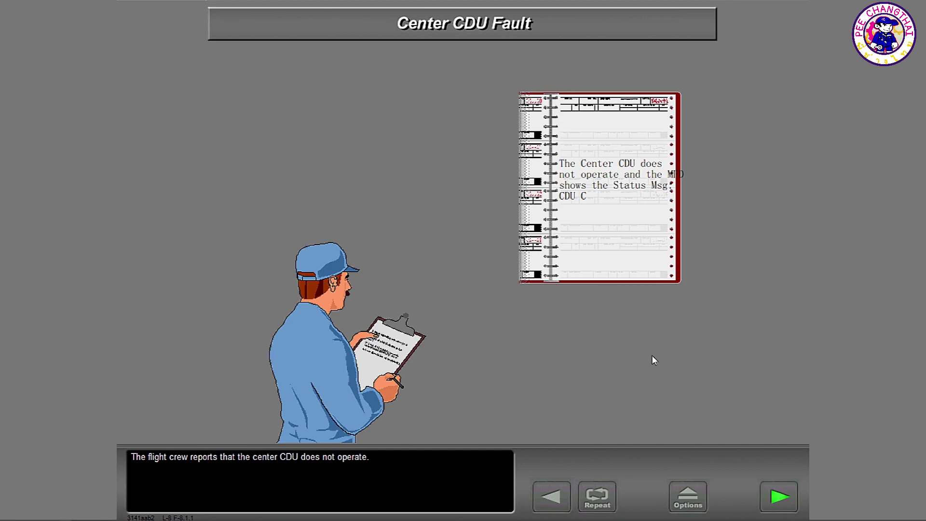
left_click(782, 497)
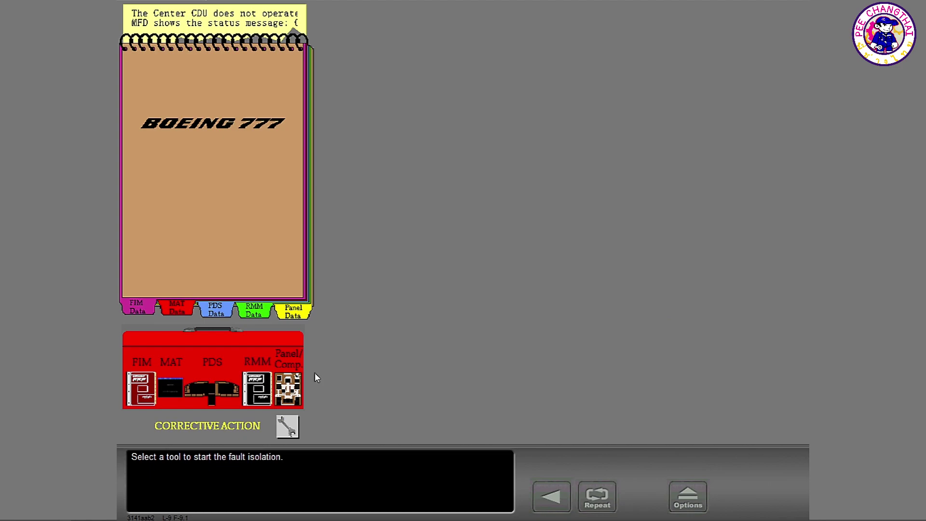
- From MAT existing flight deck effects, copy the CDU C fault and its maintenance action into the notebook
left_click(172, 389)
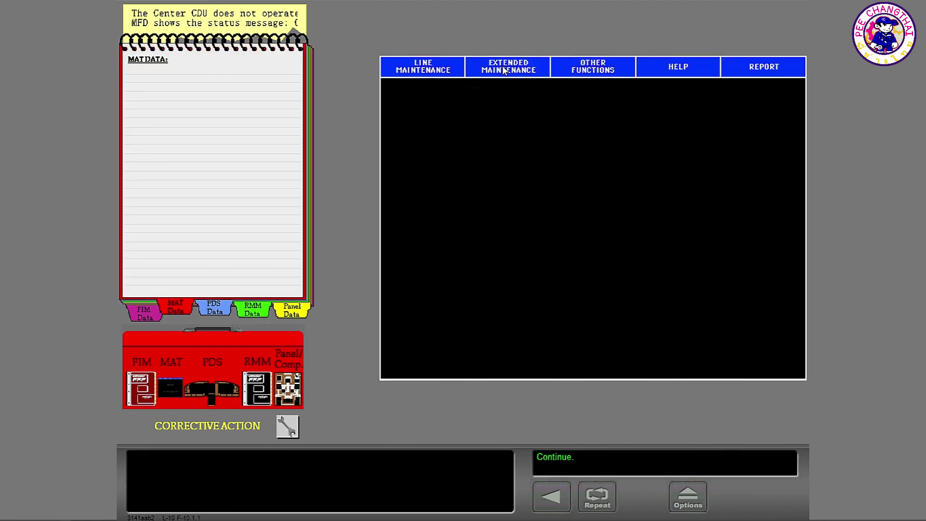
left_click(429, 67)
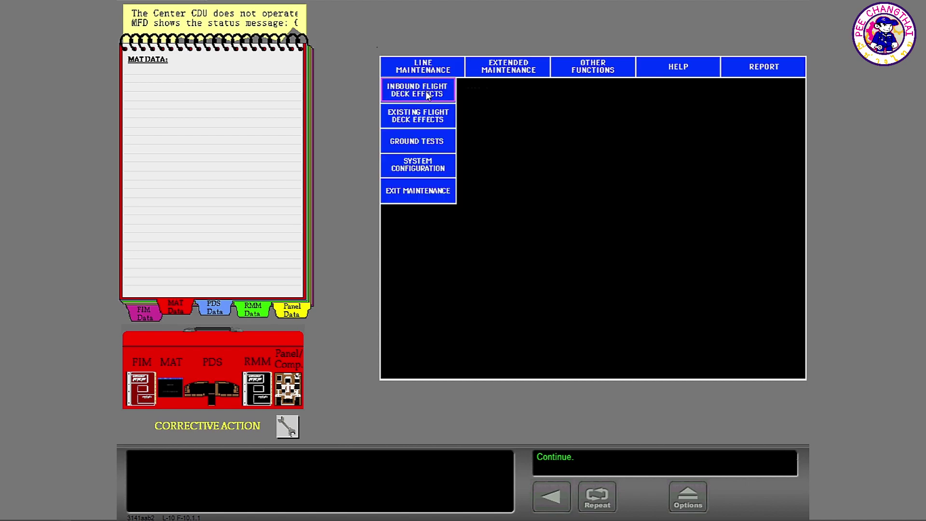
left_click(428, 120)
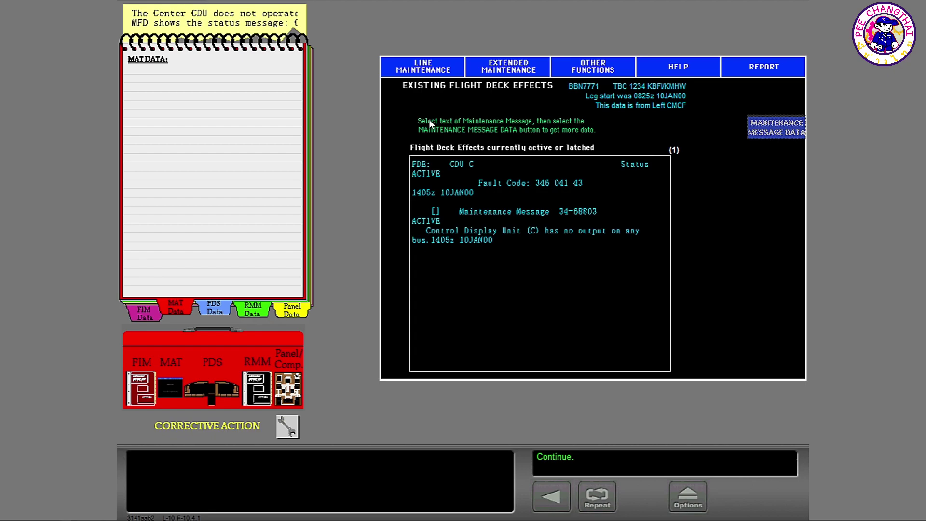
left_click(503, 184)
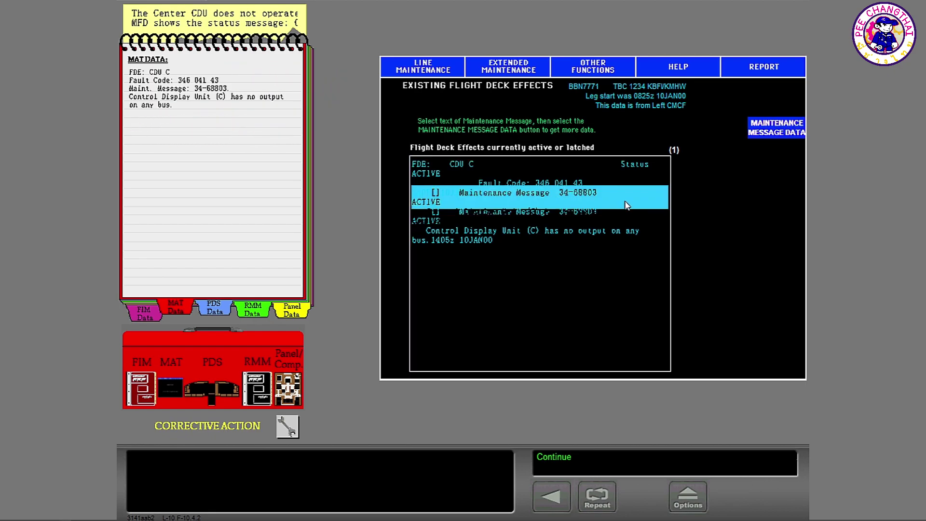
left_click(771, 129)
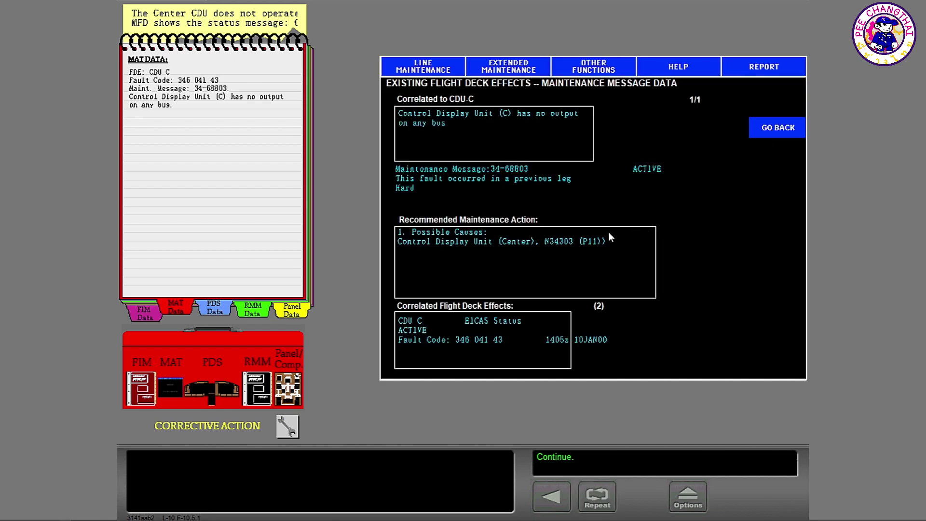
left_click(451, 243)
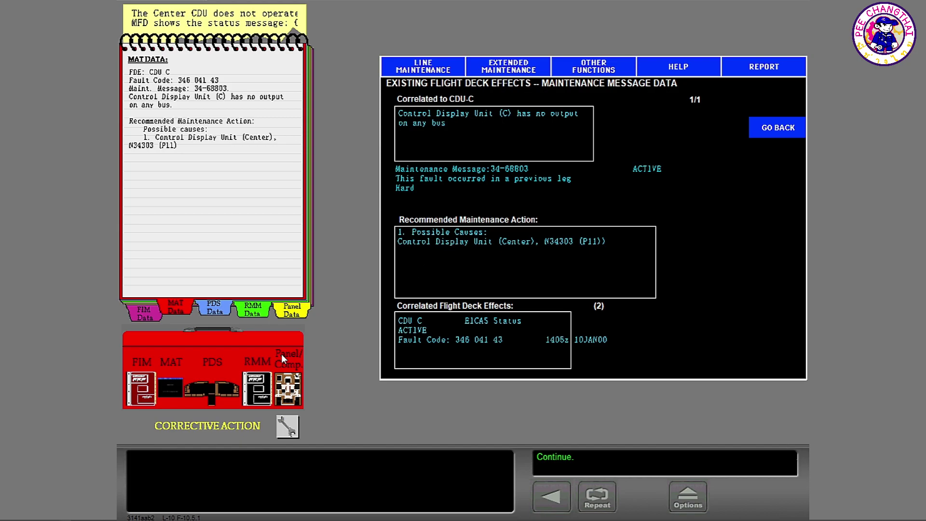
left_click(147, 390)
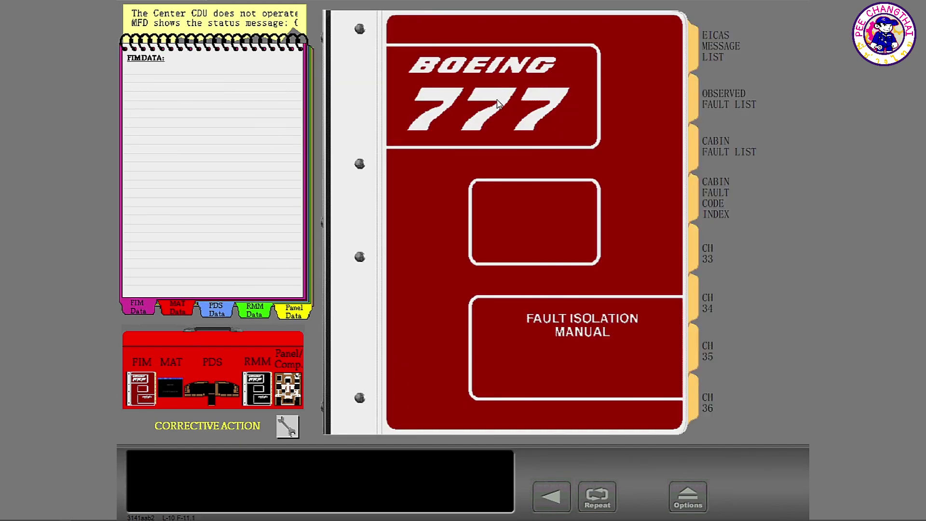
- Copy the CDU C entries from the EICAS message list and chapter 34 fault code index
left_click(717, 45)
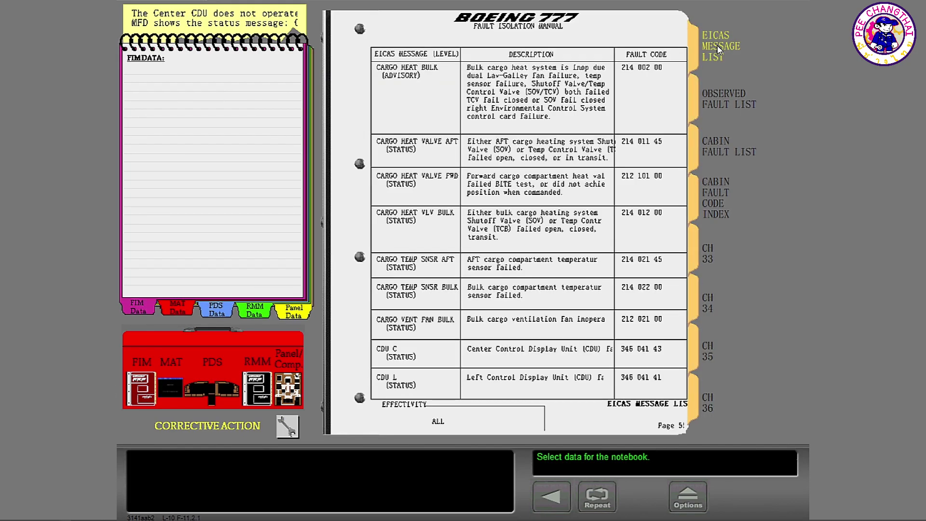
left_click(534, 359)
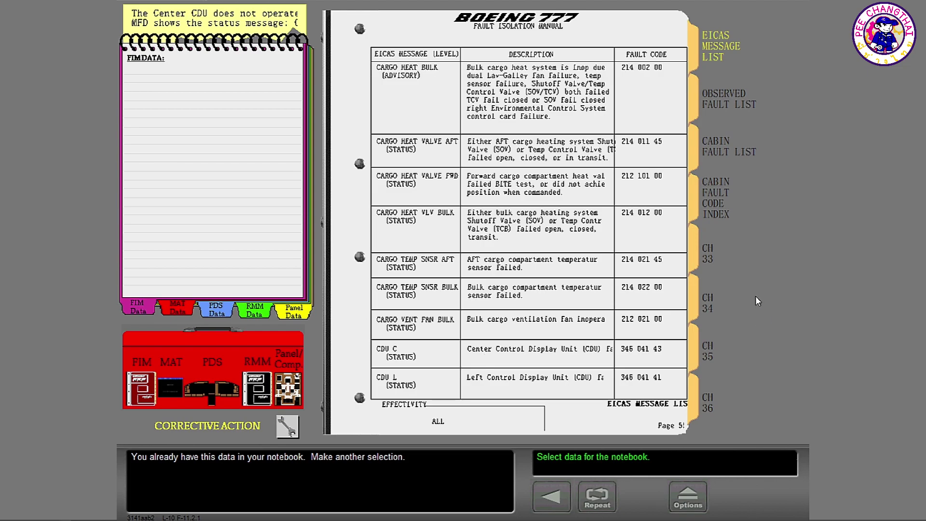
left_click(709, 297)
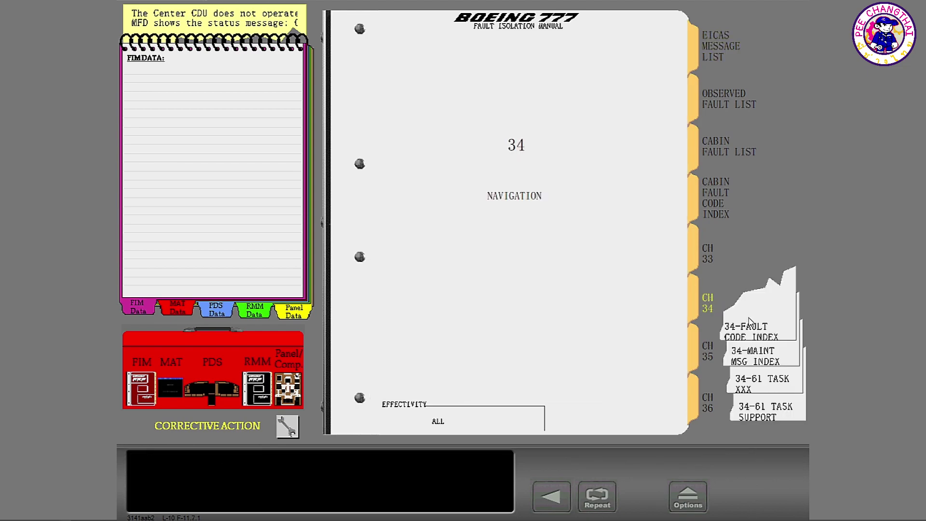
left_click(752, 333)
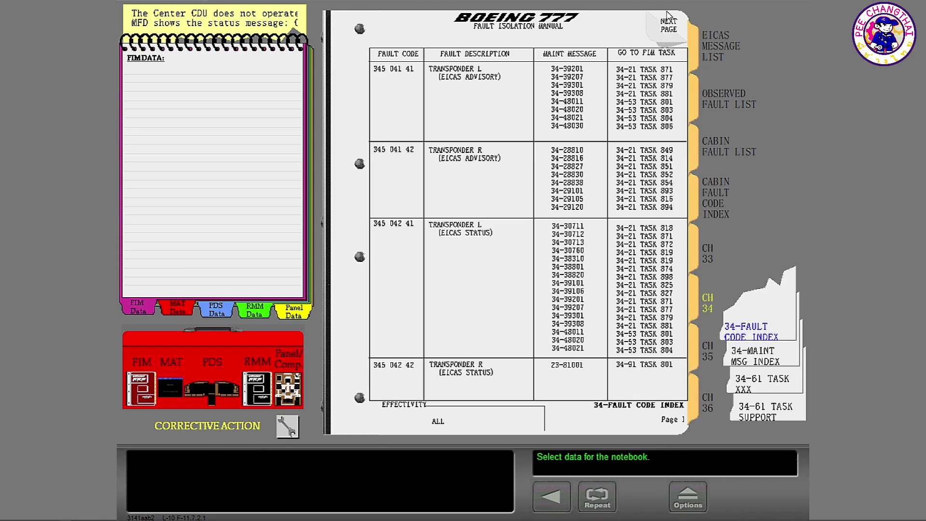
left_click(672, 33)
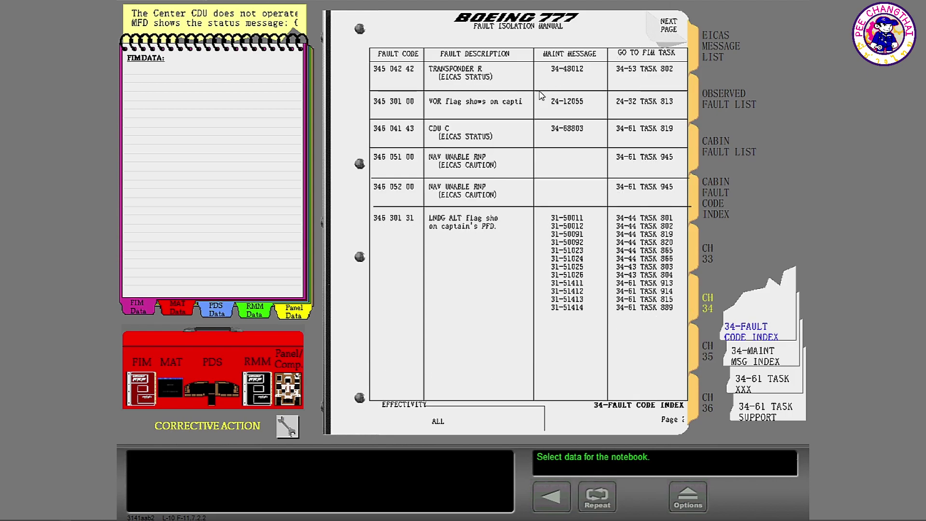
left_click(395, 134)
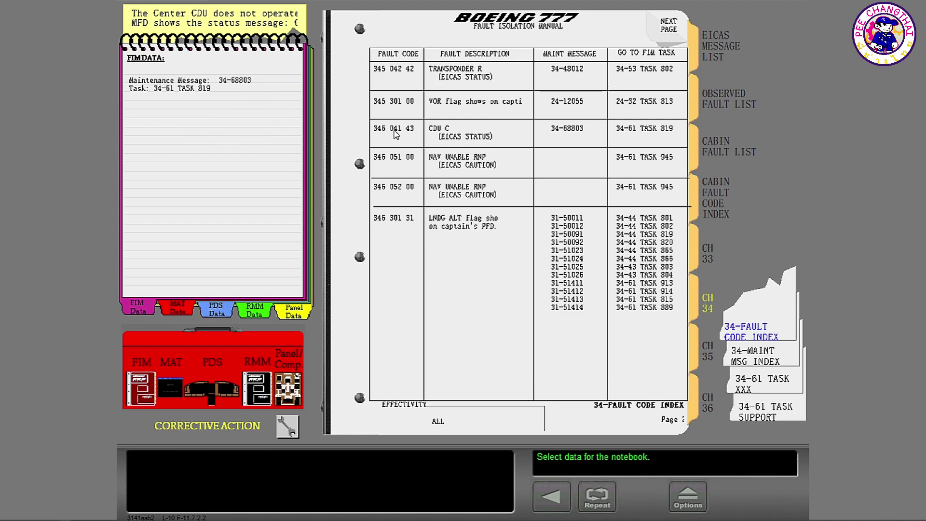
- Copy message 34-68803 and the 34-61 TASK 819 isolation procedure into the notebook
left_click(767, 361)
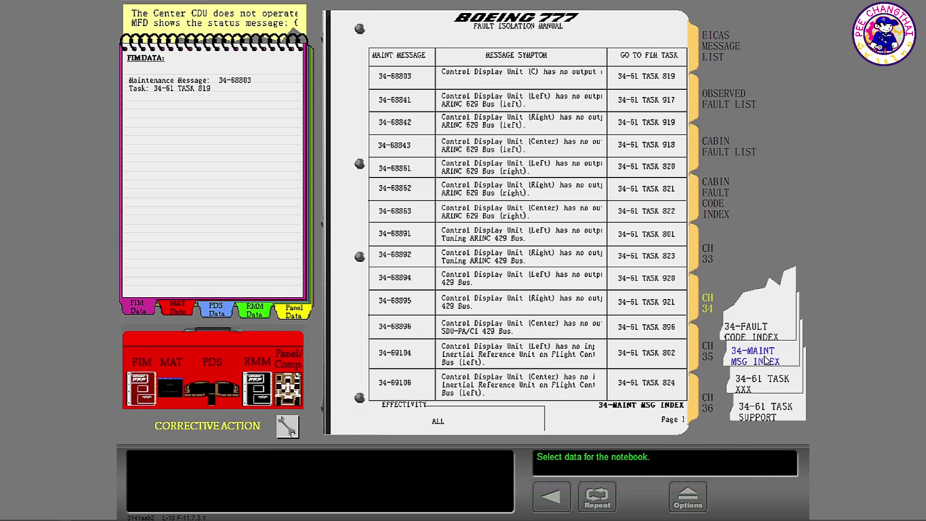
left_click(400, 78)
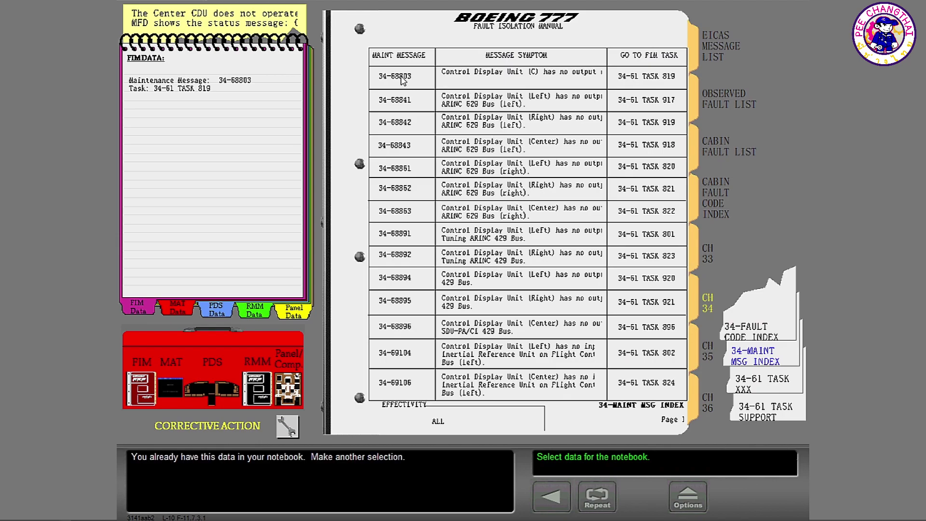
left_click(761, 388)
left_click(498, 94)
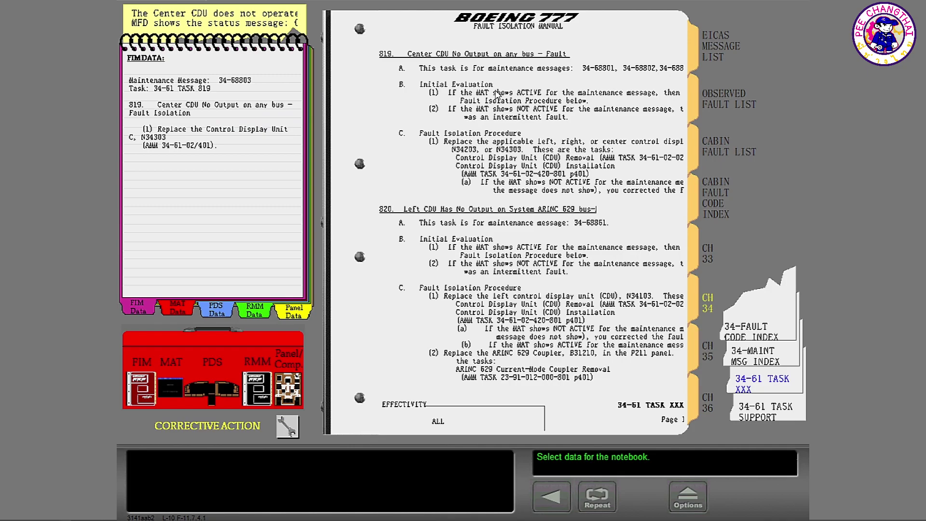
left_click(287, 426)
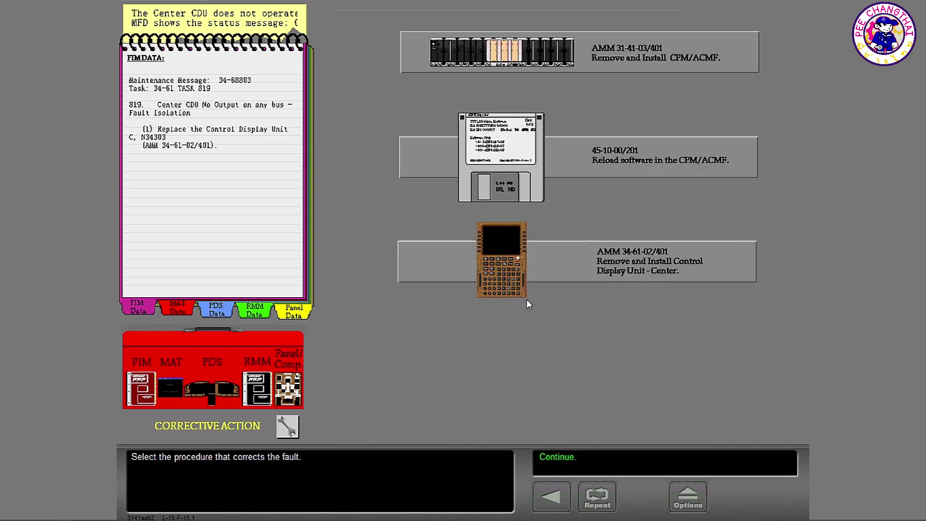
- Choose AMM 34-61-02/401 Remove and Install Center CDU as the corrective action and continue to the summary
left_click(629, 267)
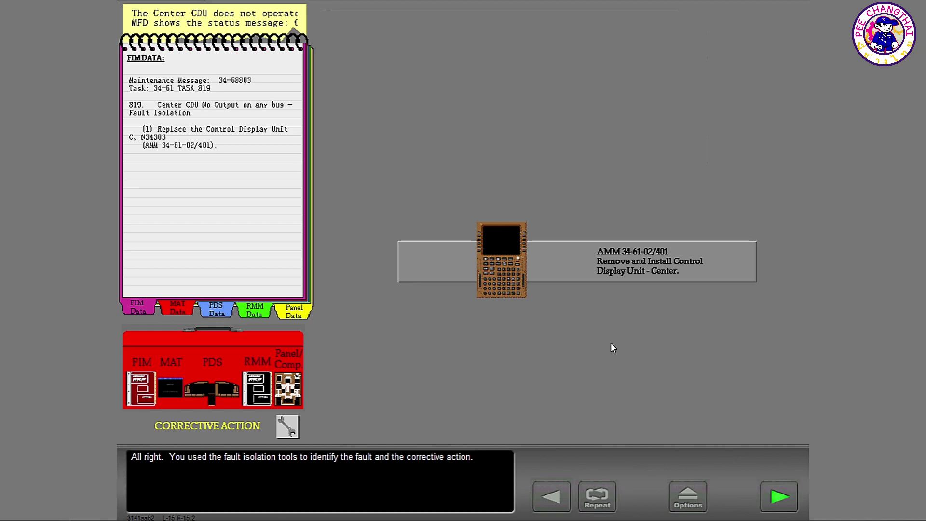
left_click(780, 499)
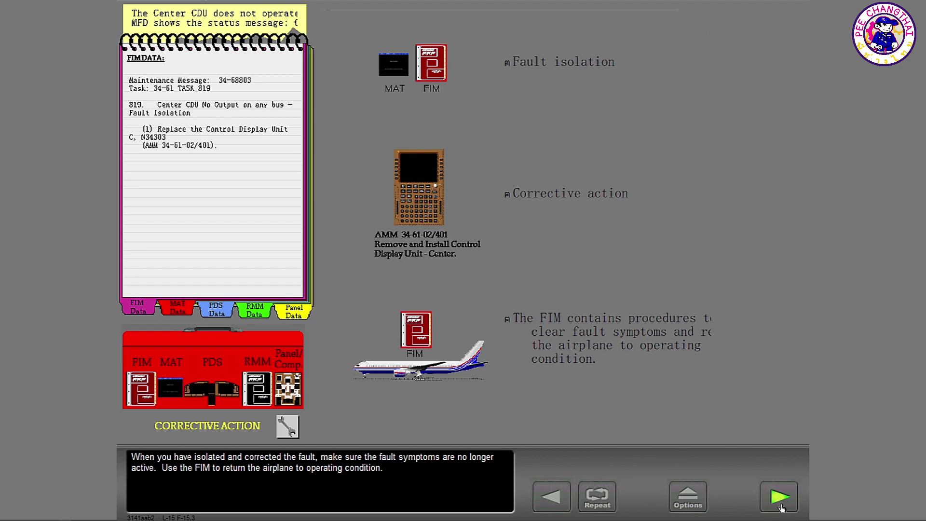
- Advance two lesson pages to the End of Topic page on alternative fault isolation paths
left_click(780, 501)
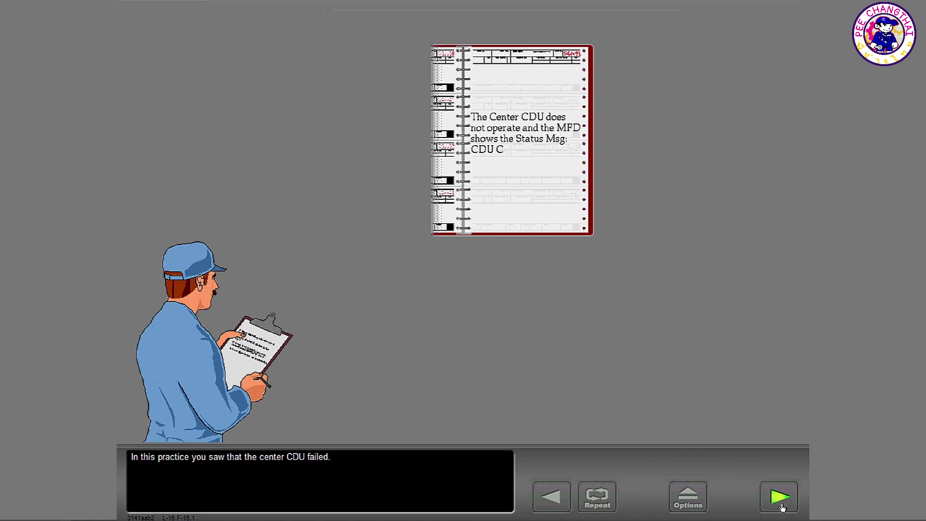
left_click(780, 502)
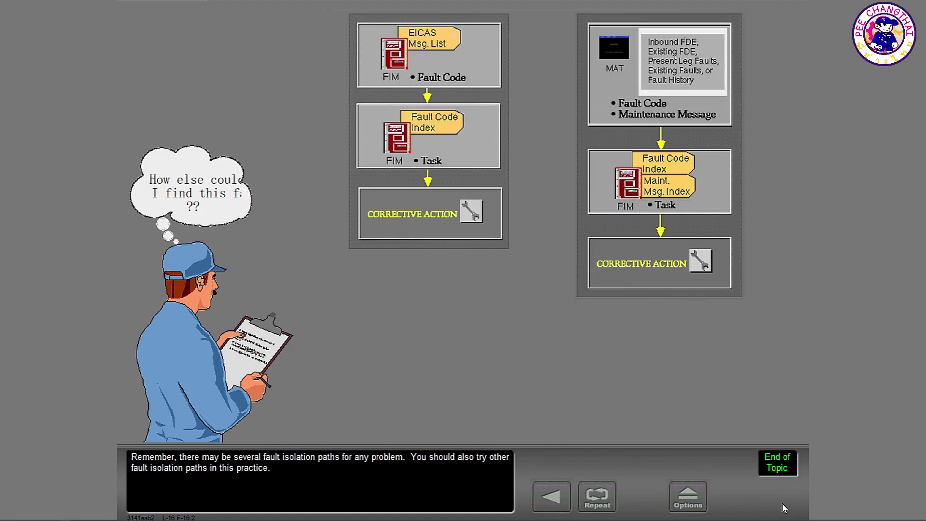